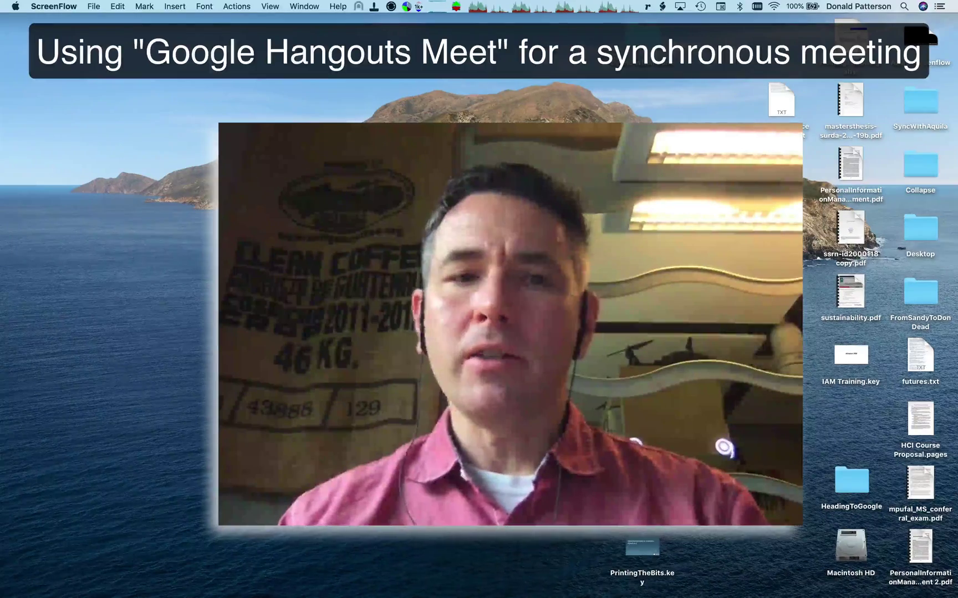
- Open a new Chrome window from the Dock and load meet.google.com
mouse_move(205, 585)
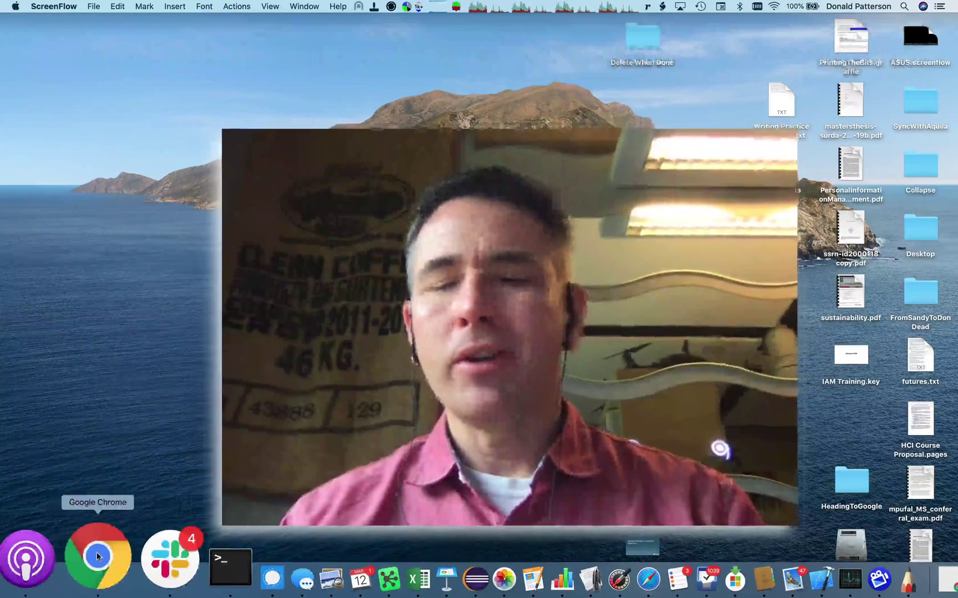
right_click(97, 557)
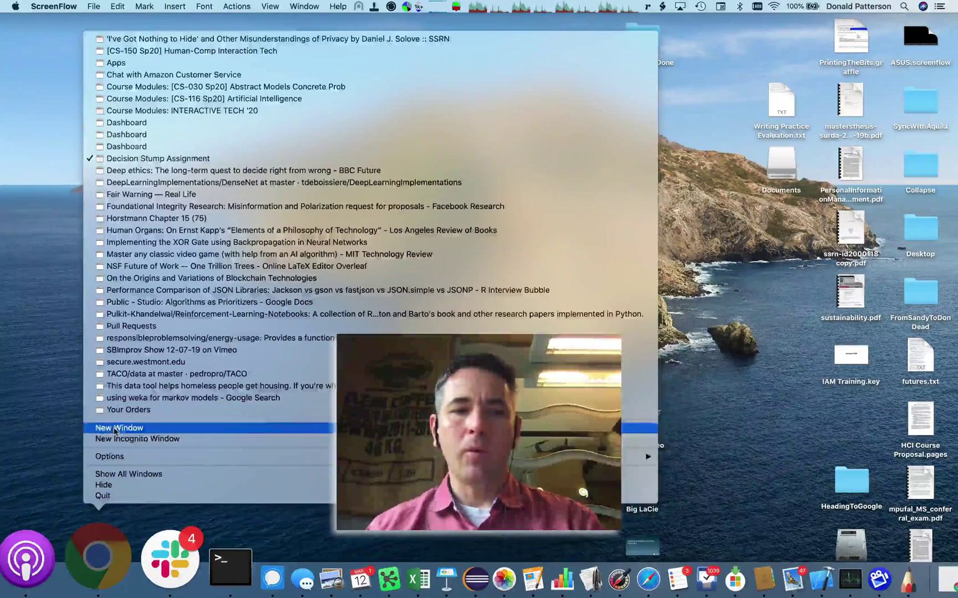
left_click(115, 430)
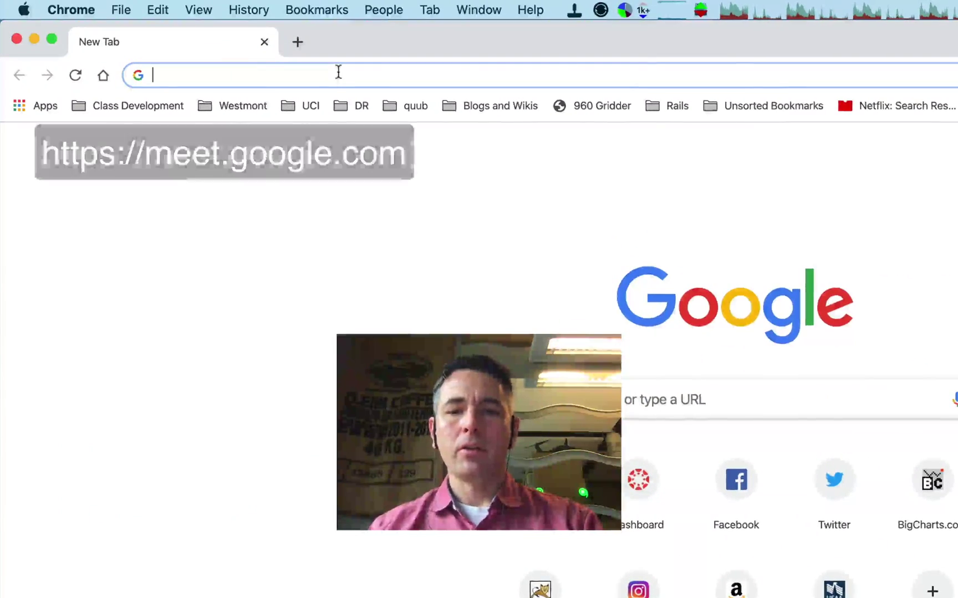
type("meet.g")
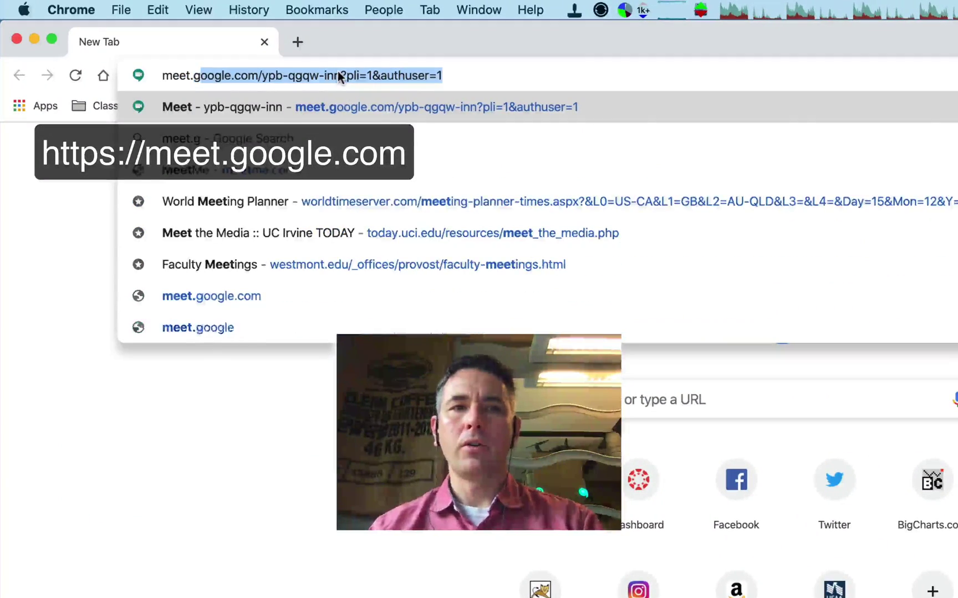
type("oogle.com/")
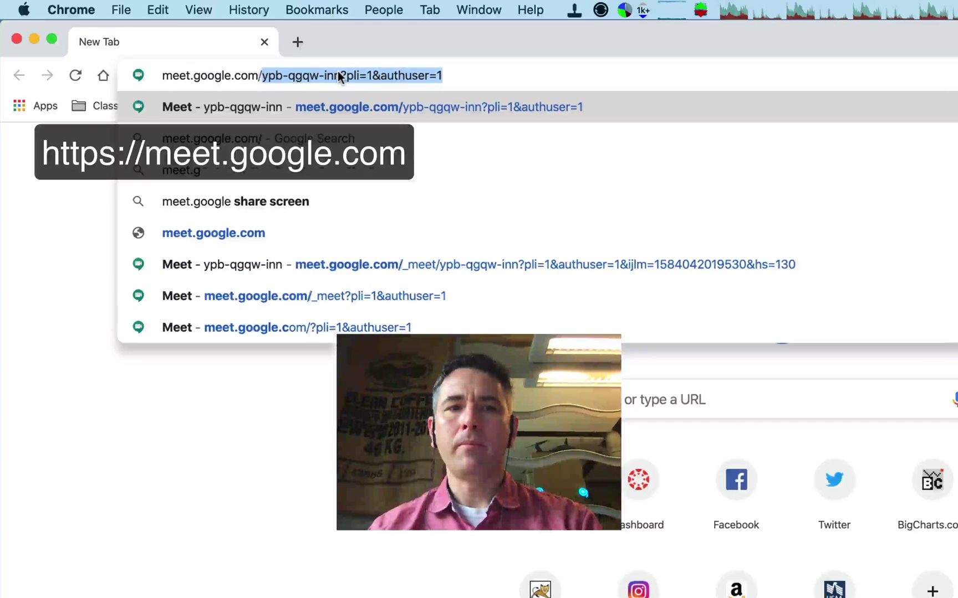
key("BackSpace")
key("Return")
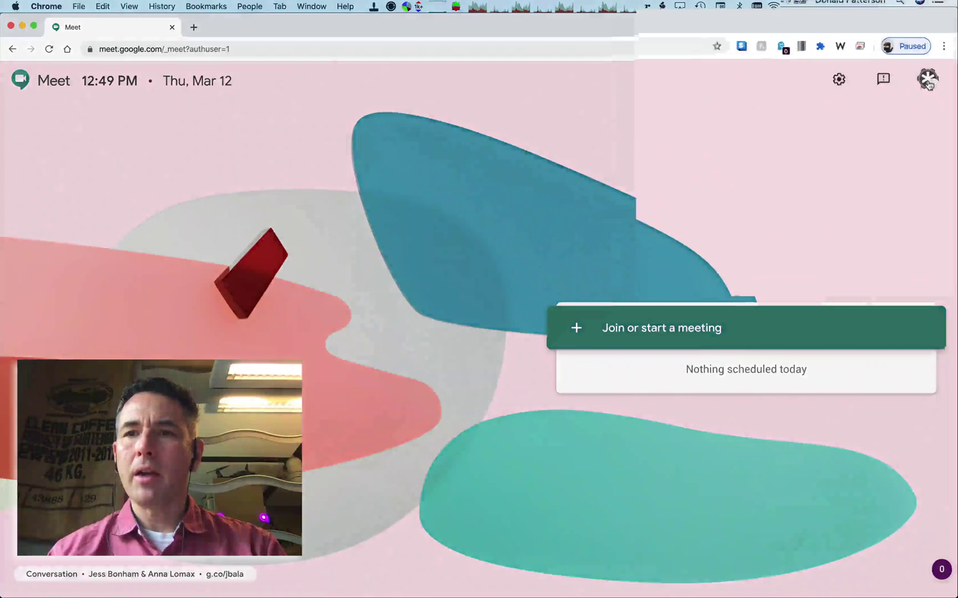
- Check the signed-in account, then start a meeting nicknamed cs030
left_click(930, 80)
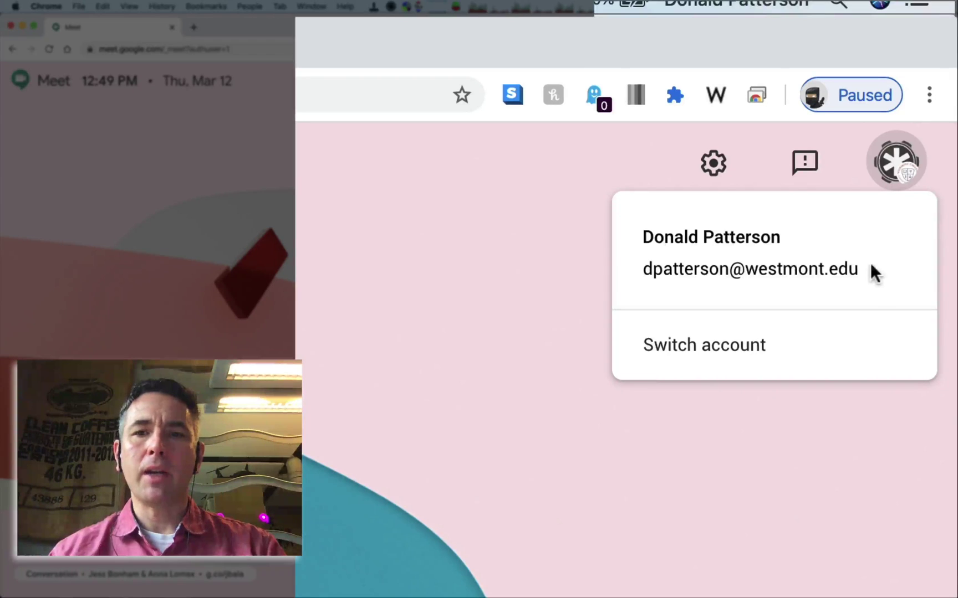
left_click(476, 256)
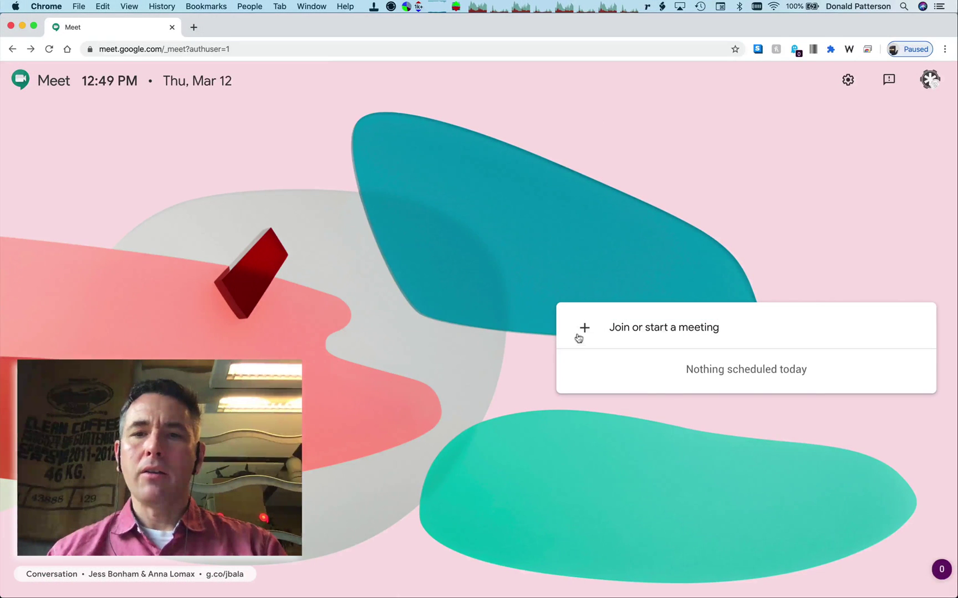
left_click(647, 331)
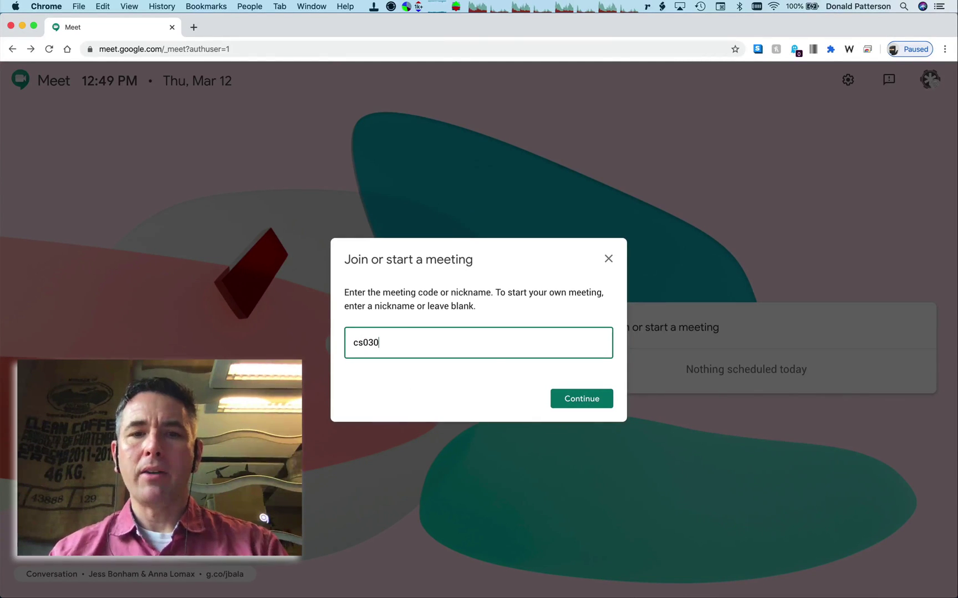
left_click(582, 399)
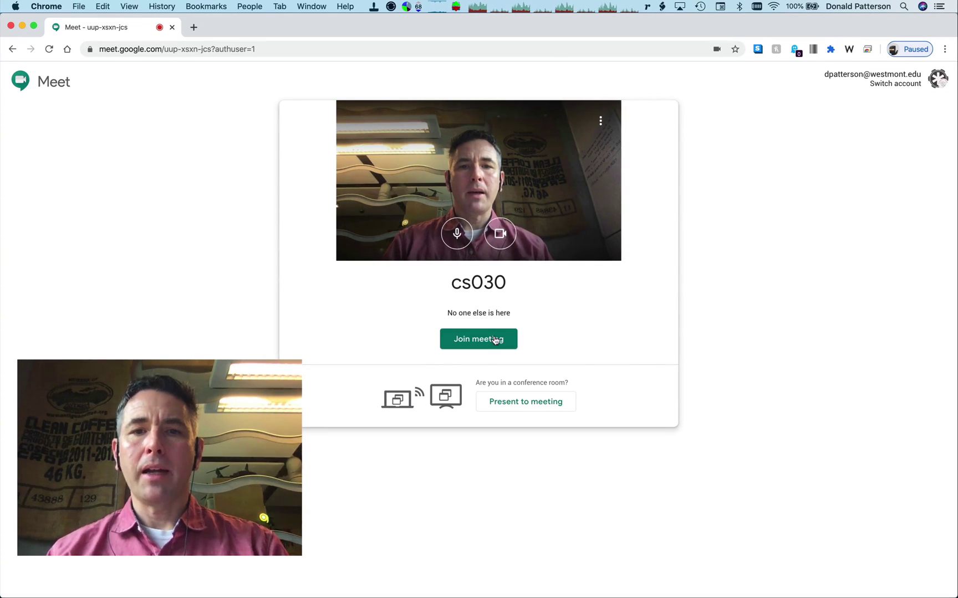
- Join the cs030 meeting, select its link in Add others, and close the joining-info dialog
left_click(598, 119)
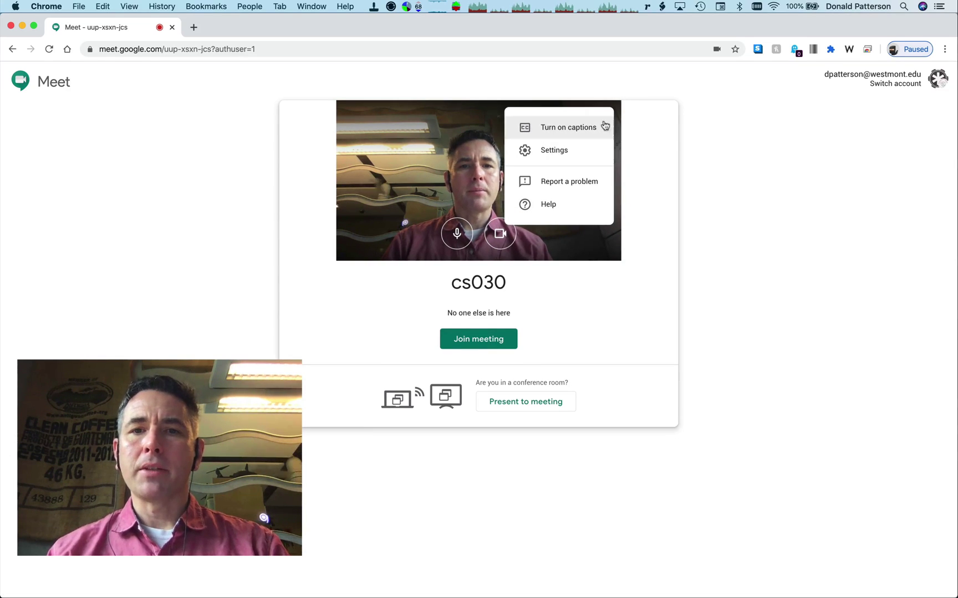
left_click(599, 305)
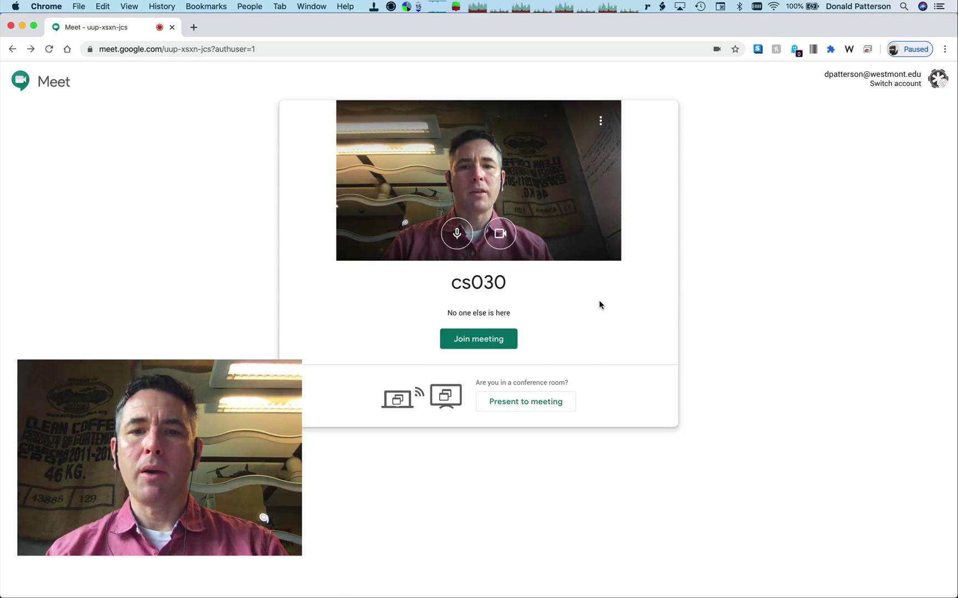
left_click(475, 340)
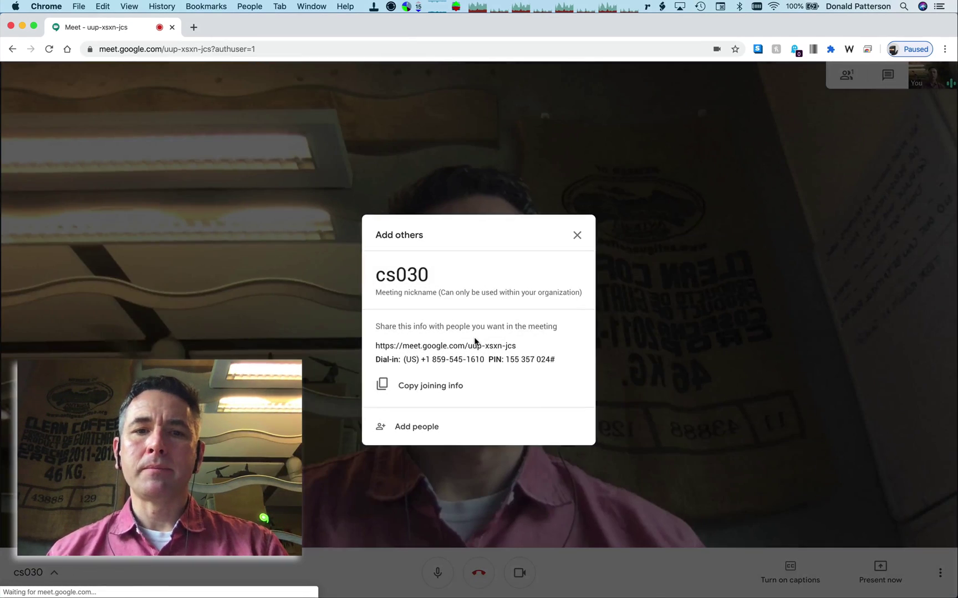
mouse_move(524, 348)
left_mouse_down()
mouse_move(375, 348)
mouse_move(518, 342)
left_mouse_up()
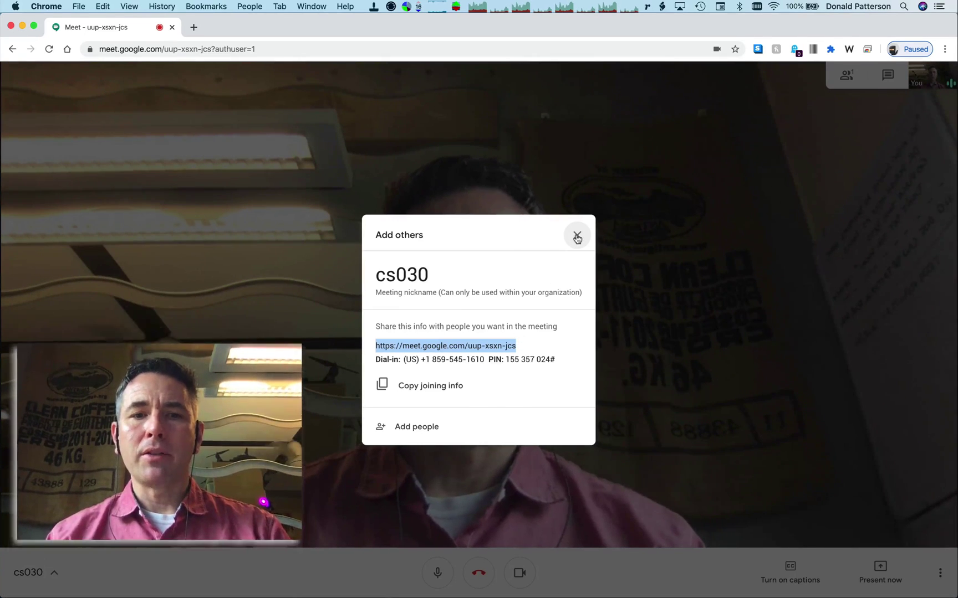
left_click(576, 237)
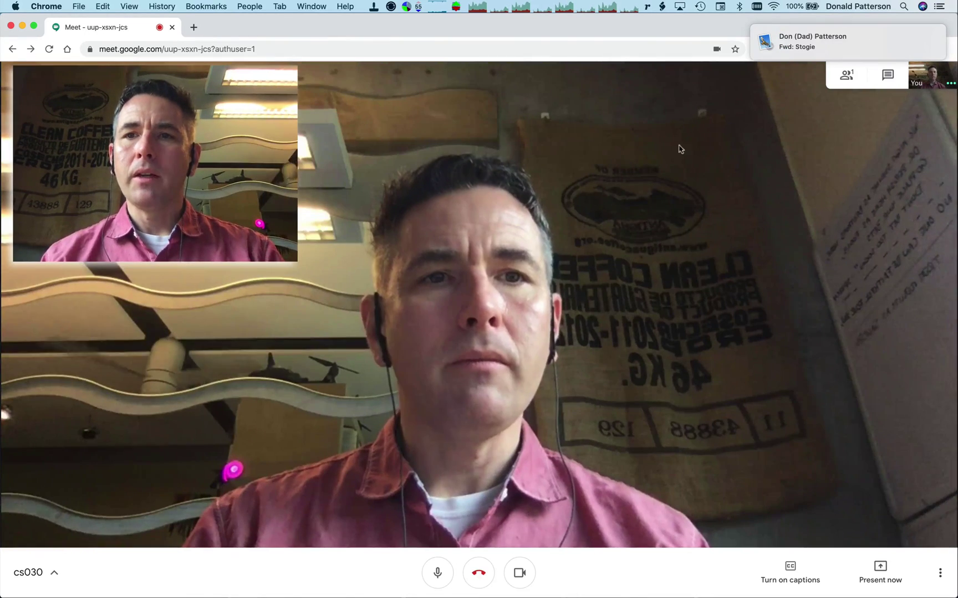
- Turn the camera off and back on, mute the microphone, and enable live captions
mouse_move(782, 56)
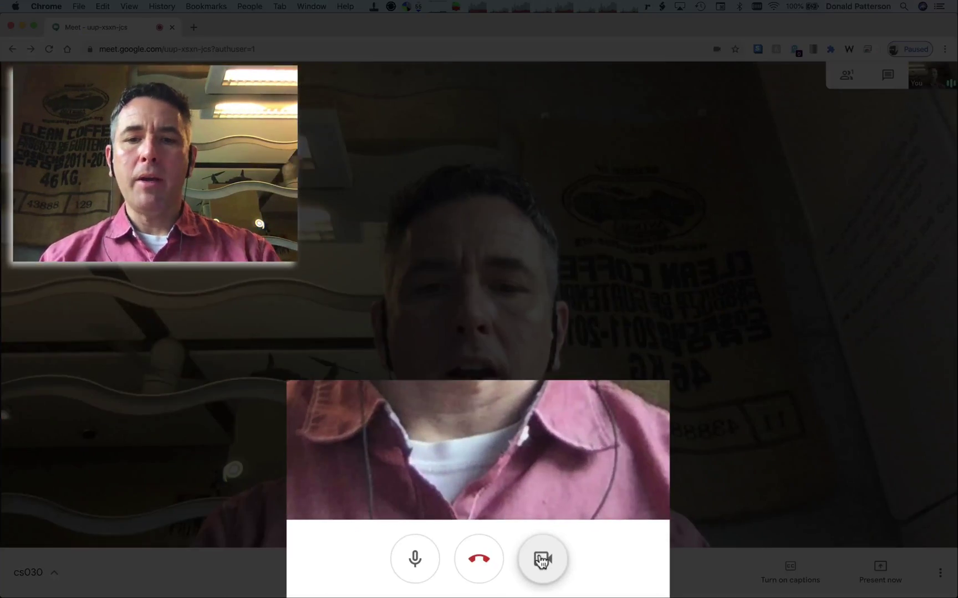
left_click(531, 566)
left_click(541, 560)
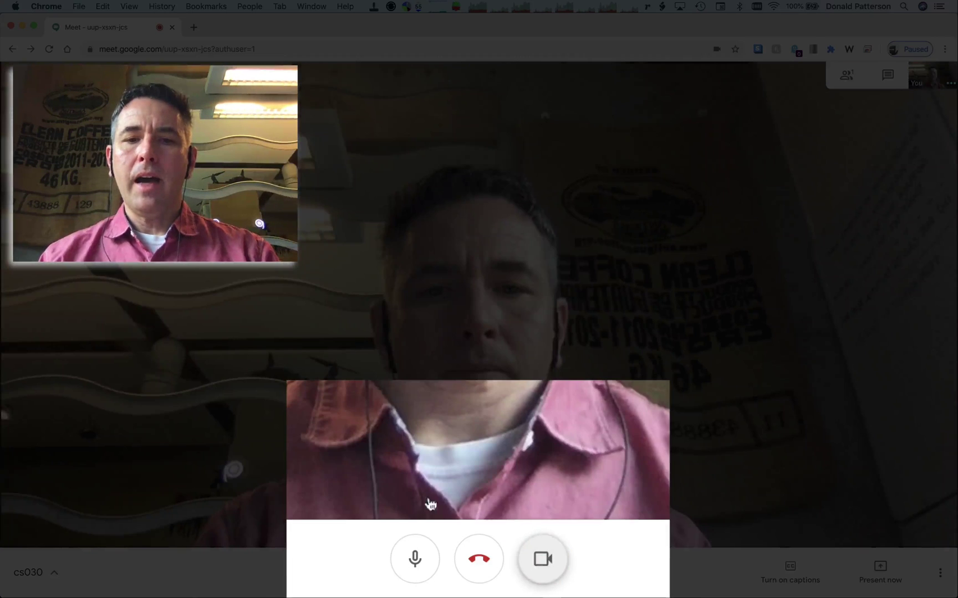
left_click(417, 560)
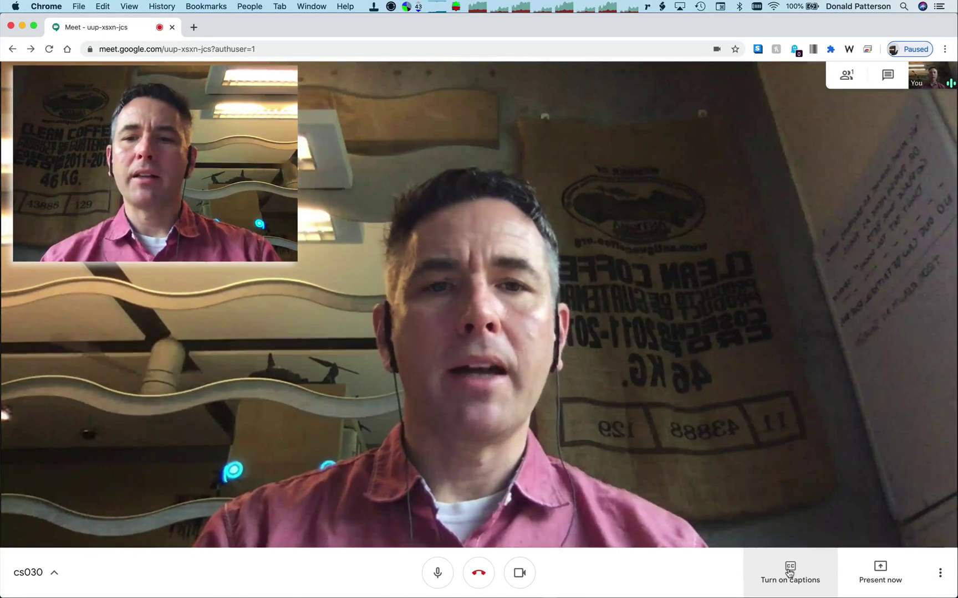
left_click(789, 574)
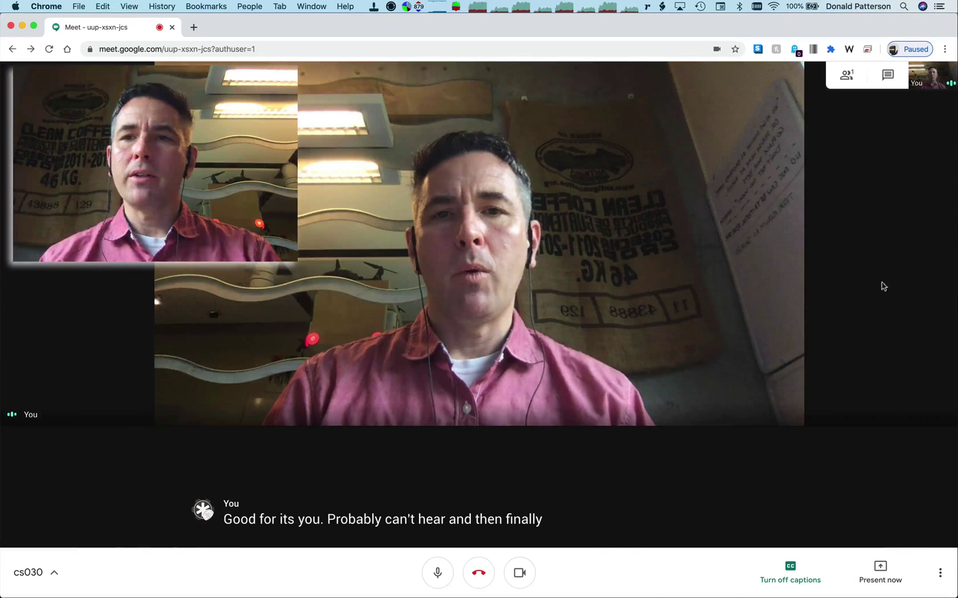
- Launch SketchBook through Spotlight by searching 'sket'
left_click(881, 571)
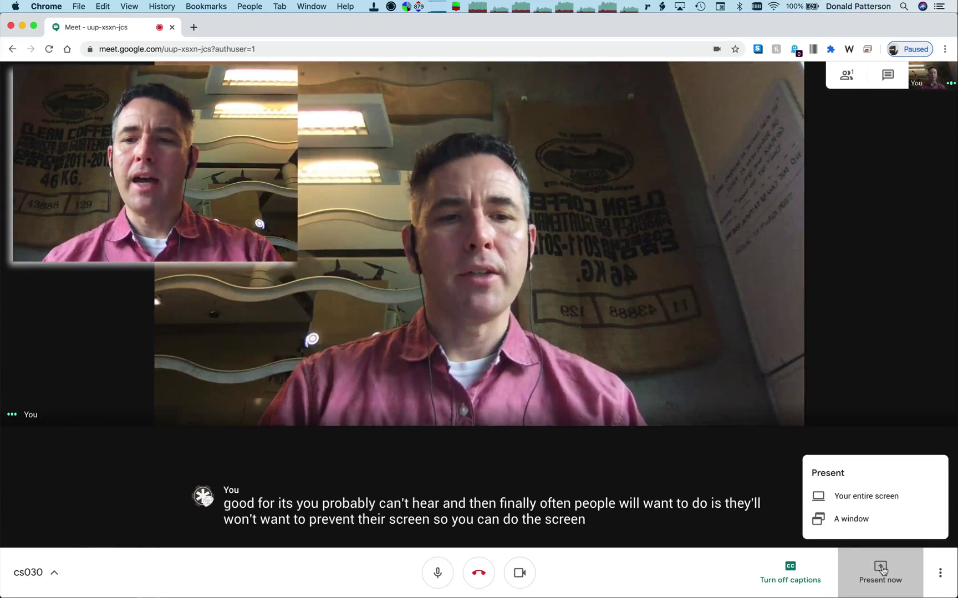
left_click(889, 327)
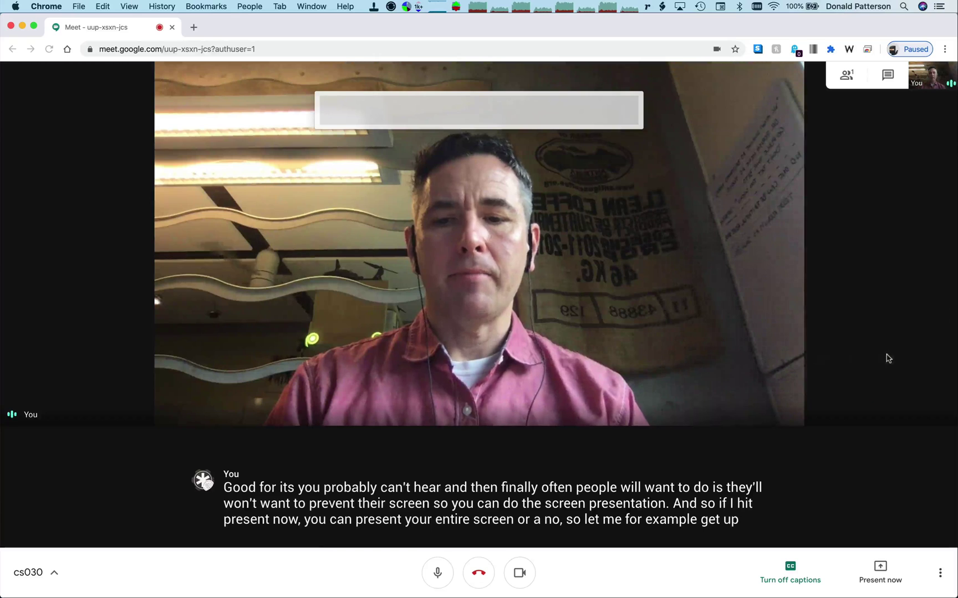
type("sket")
key("Return")
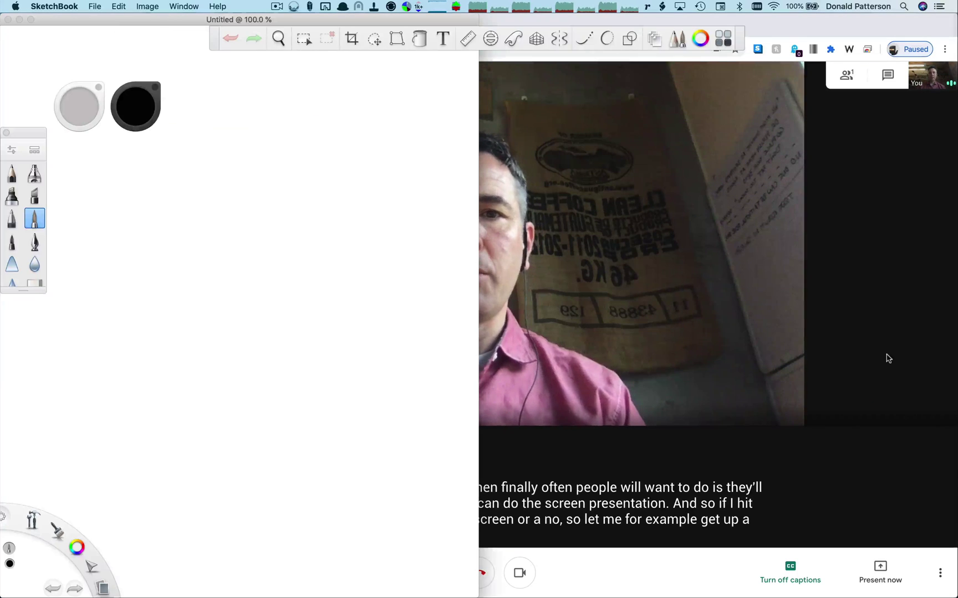
- Present the Untitled SketchBook window to the meeting
left_click(882, 578)
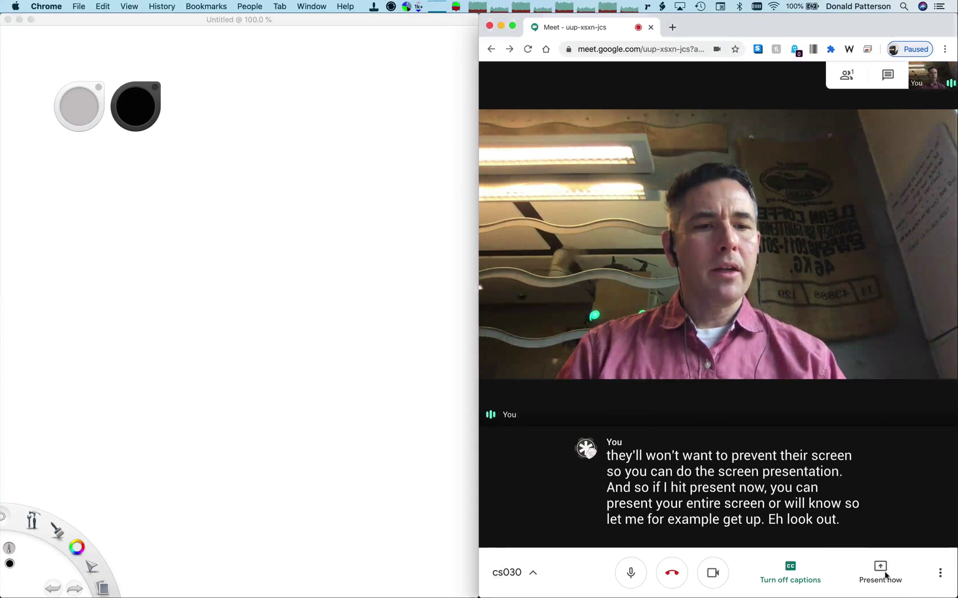
left_click(882, 576)
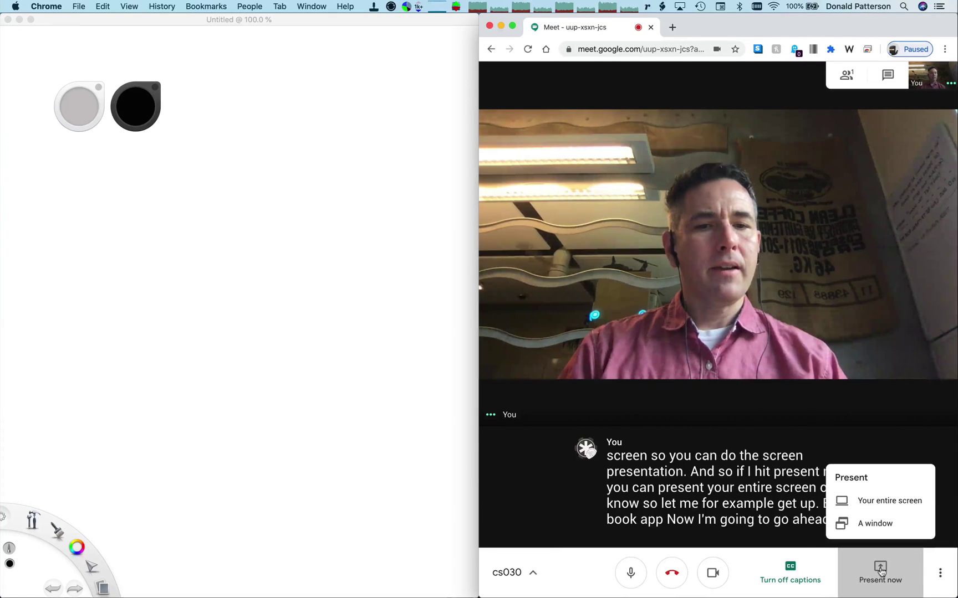
left_click(874, 523)
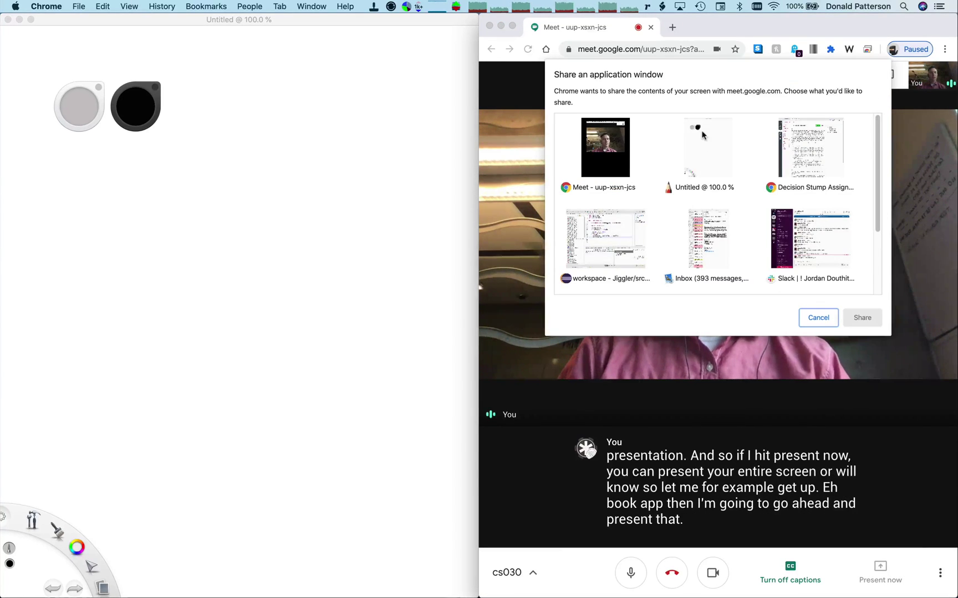
left_click(702, 135)
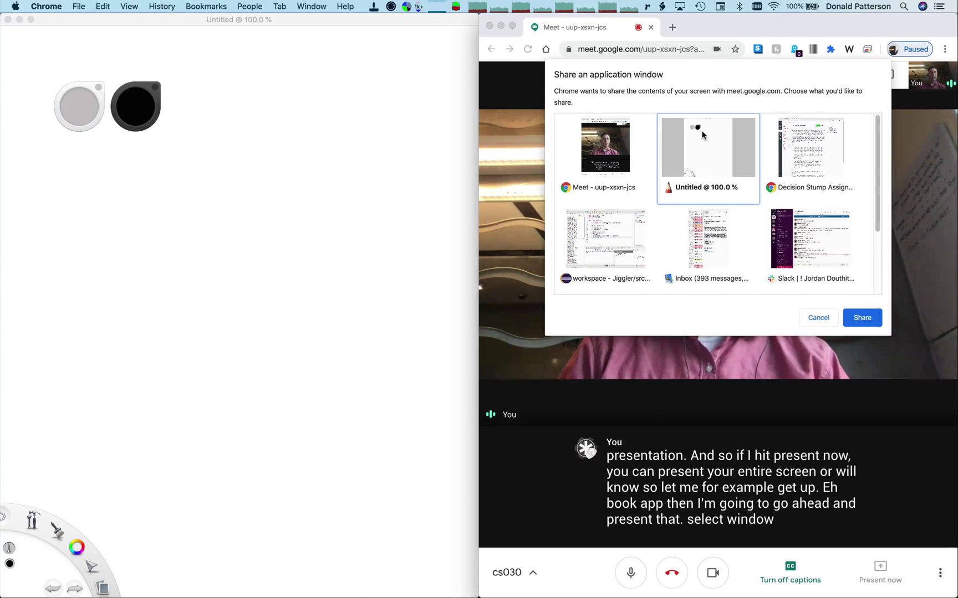
left_click(858, 318)
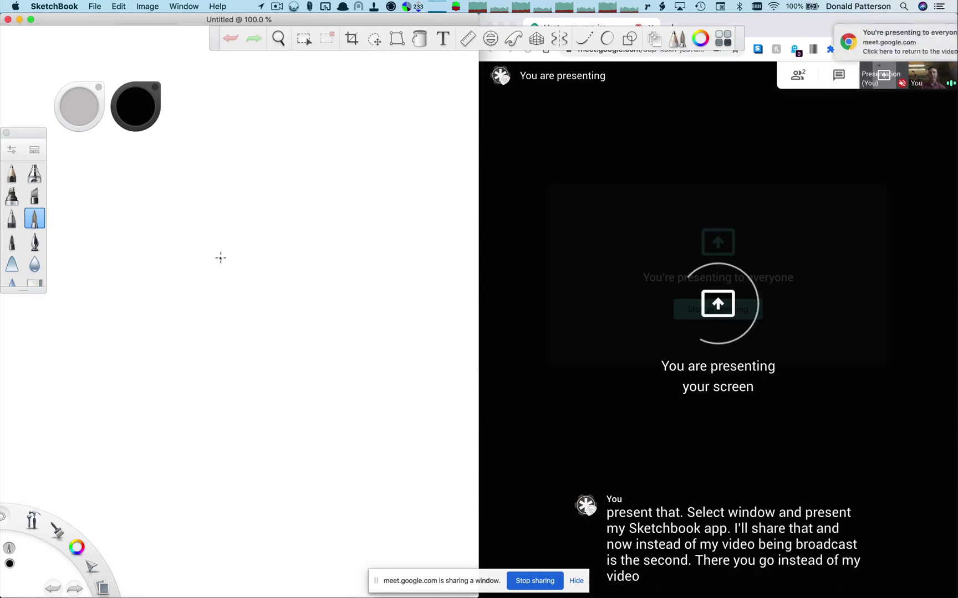
- Sketch a smiling square face and an upward-curving graph on the shared canvas
mouse_move(146, 247)
left_mouse_down()
mouse_move(179, 248)
mouse_move(138, 328)
mouse_move(215, 259)
mouse_move(118, 241)
mouse_move(127, 229)
left_mouse_up()
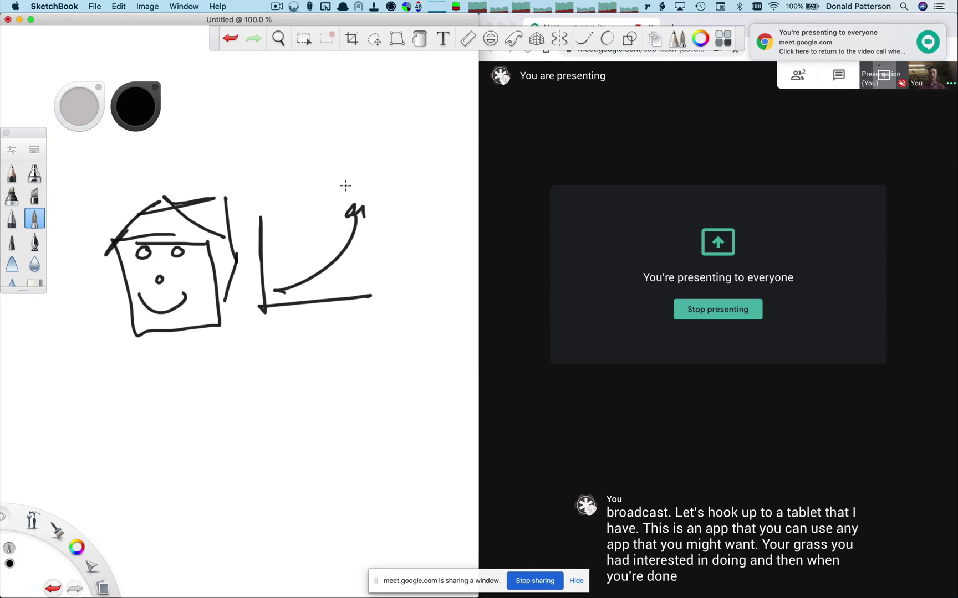
left_click(779, 306)
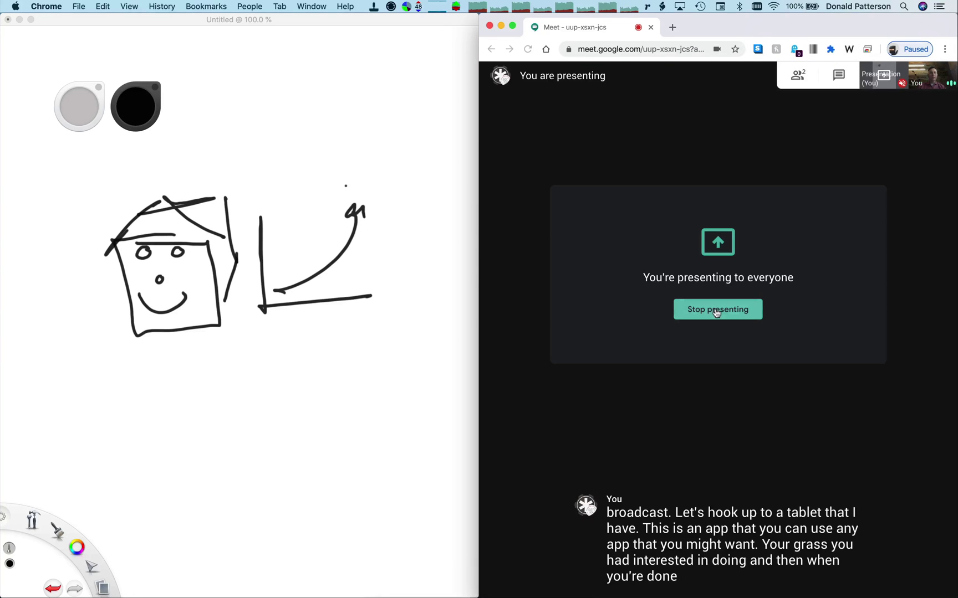
- Stop presenting SketchBook, maximize the Meet window, and turn off captions
left_click(716, 310)
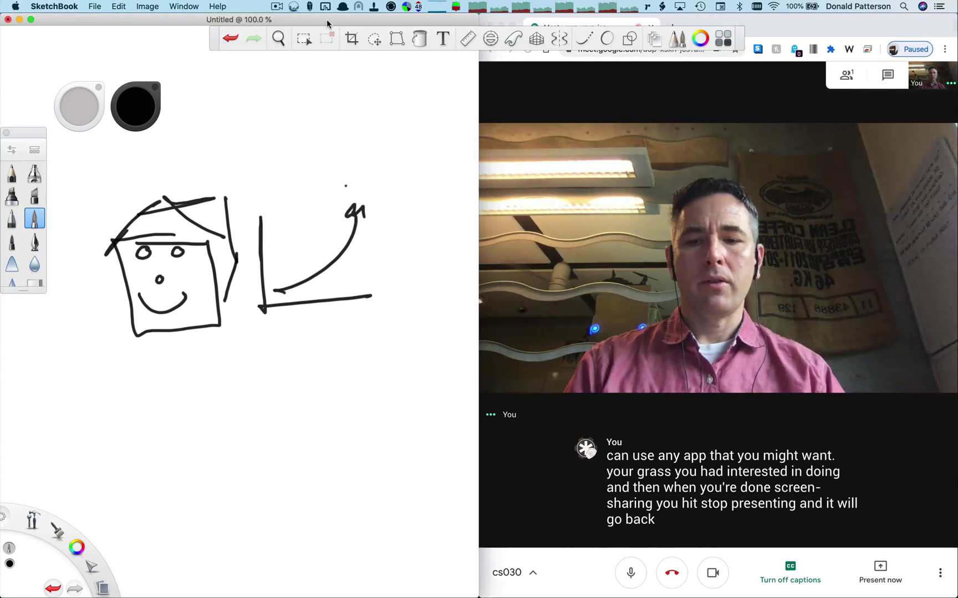
key("ctrl+alt+Return")
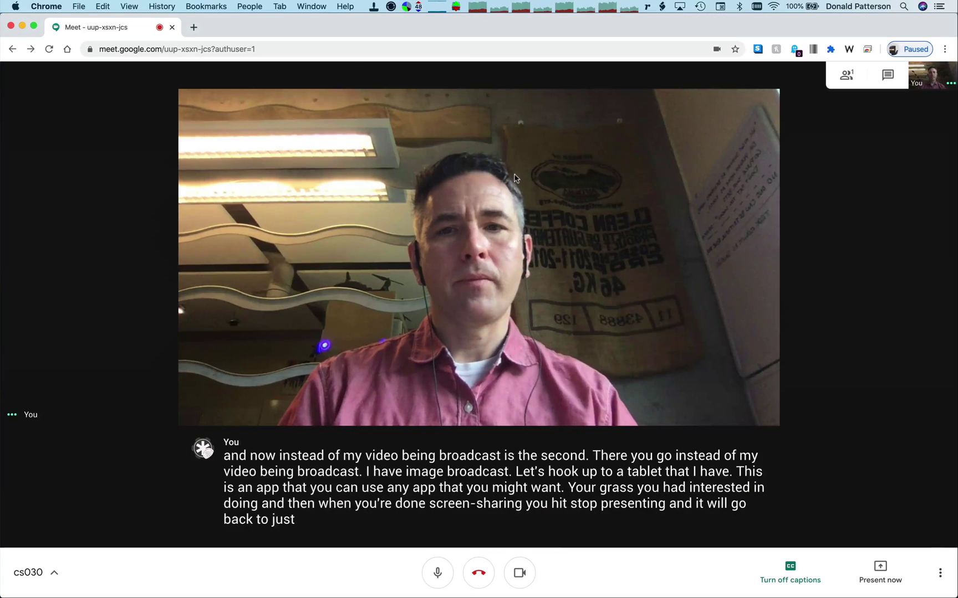
left_click(790, 573)
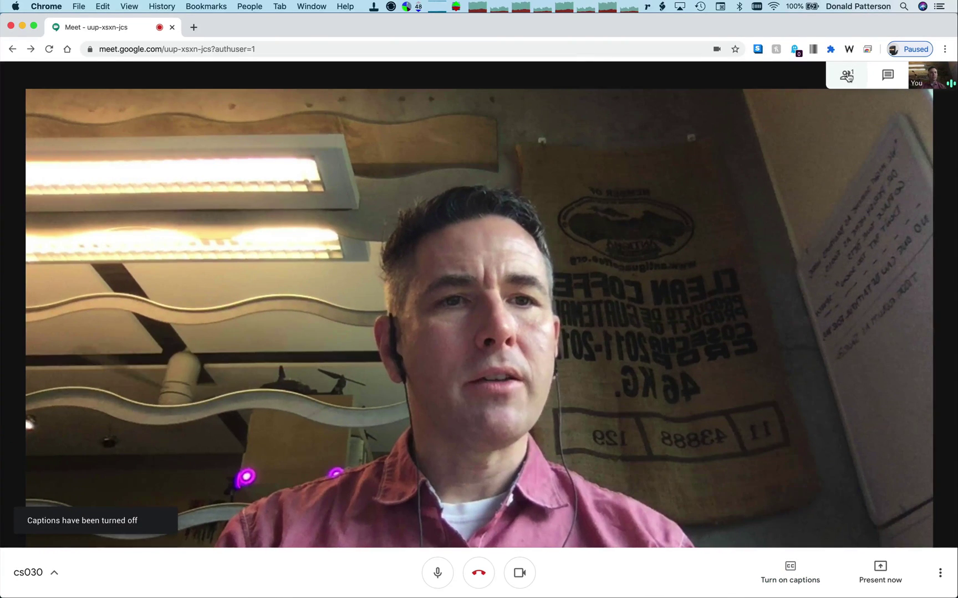
- Send 'hello world' to everyone in the meeting chat
left_click(846, 75)
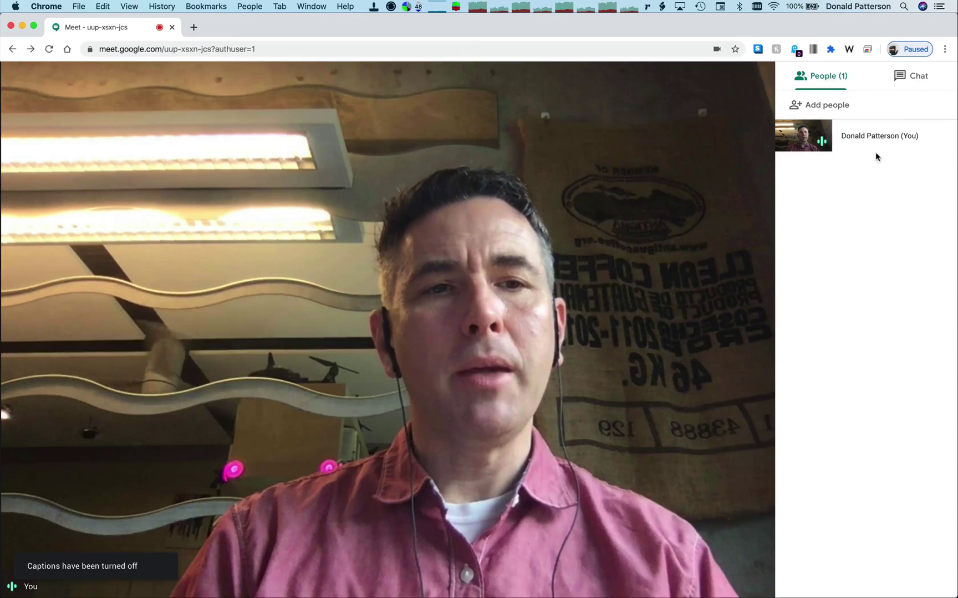
left_click(919, 83)
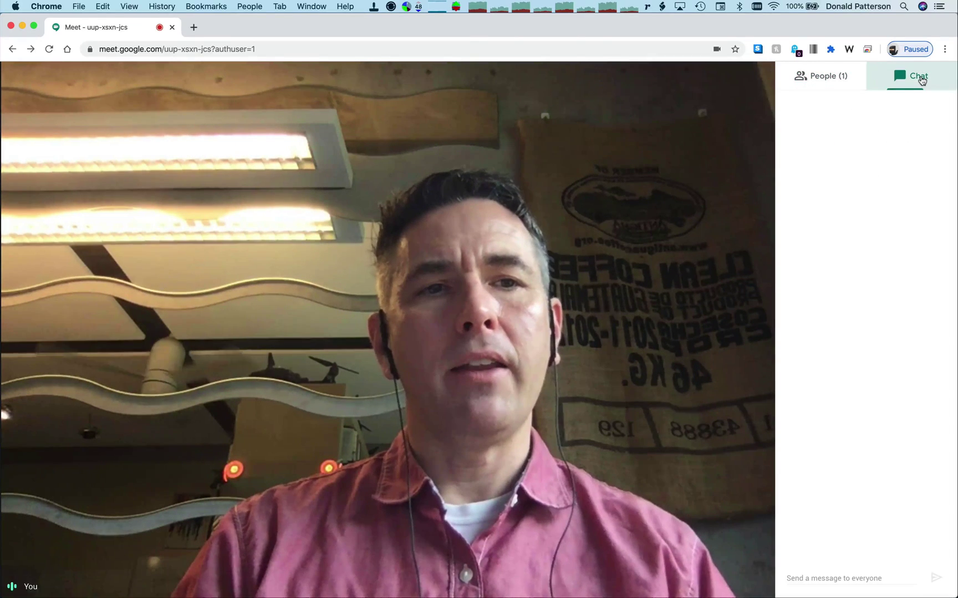
left_click(843, 576)
type("hello world")
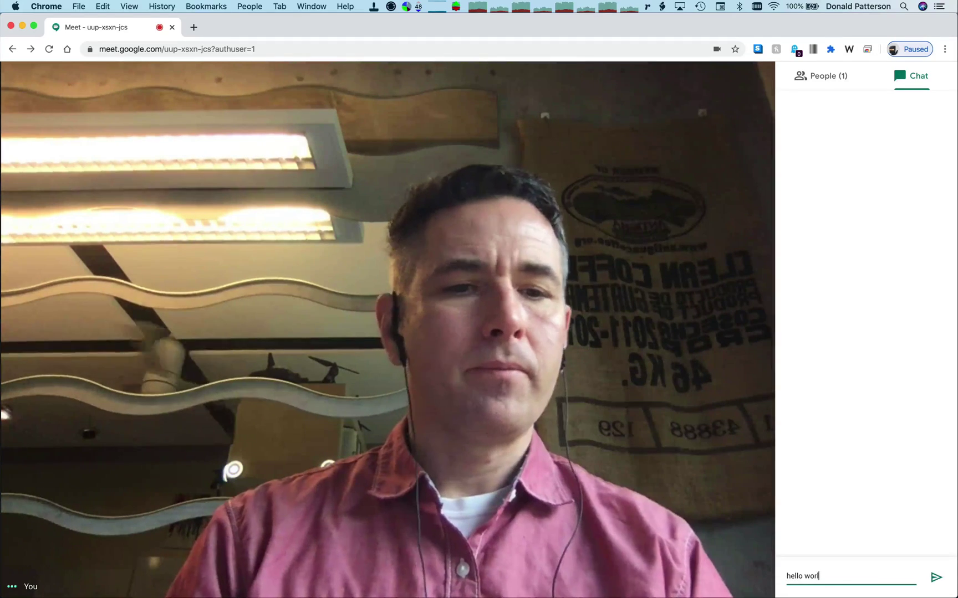
key("Return")
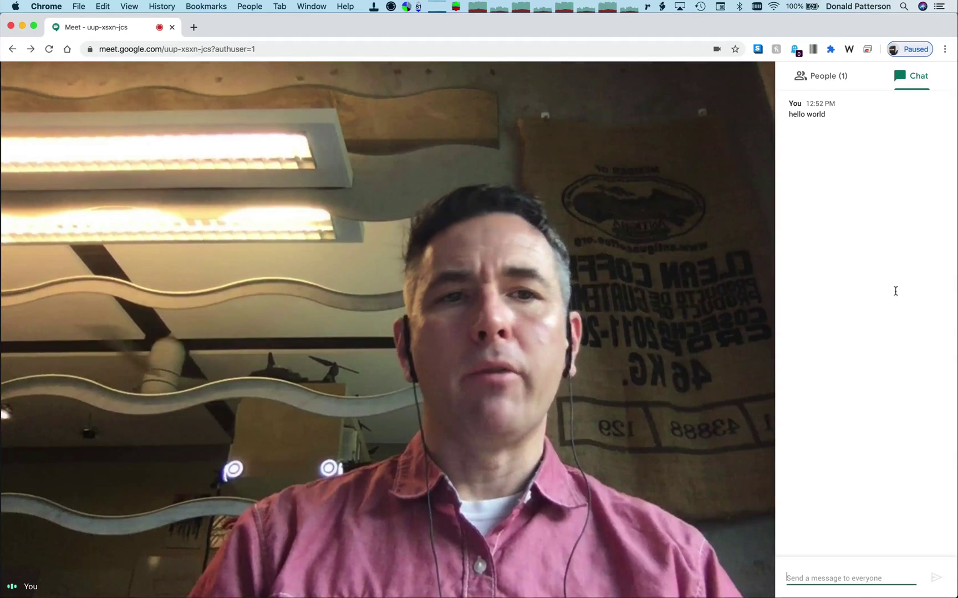
- Close the chat panel and show the cs030 meeting details with joining info
left_click(910, 76)
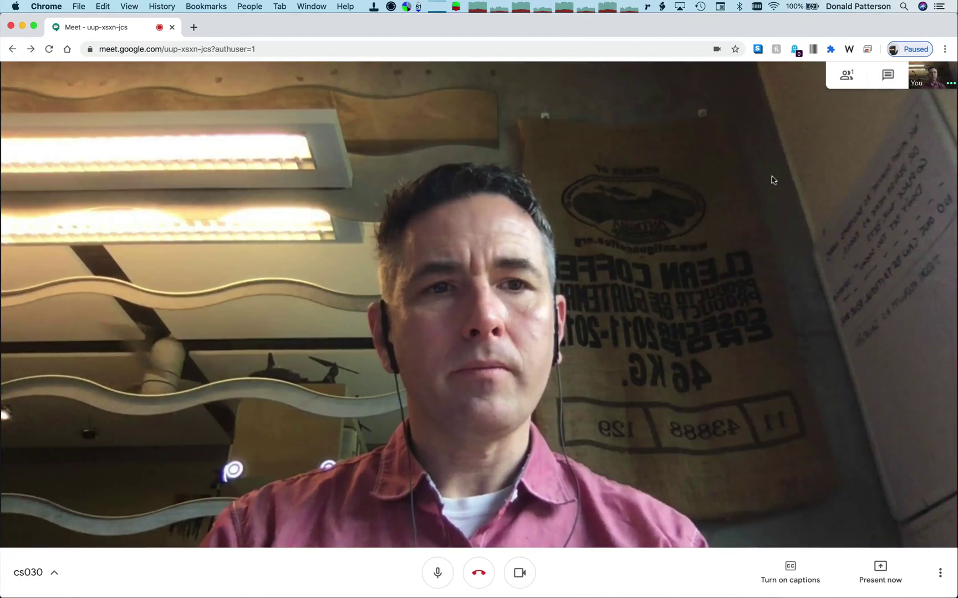
left_click(55, 573)
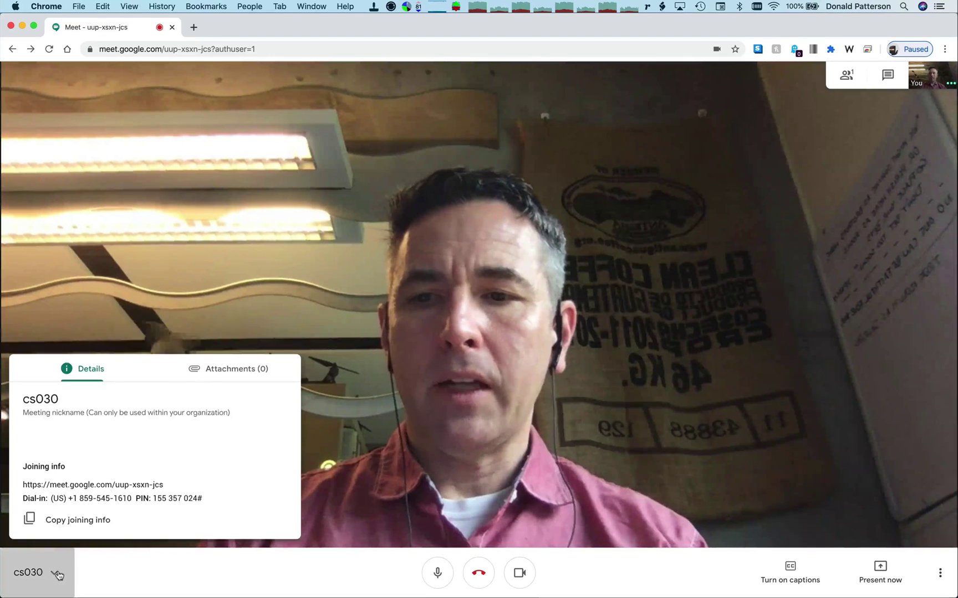